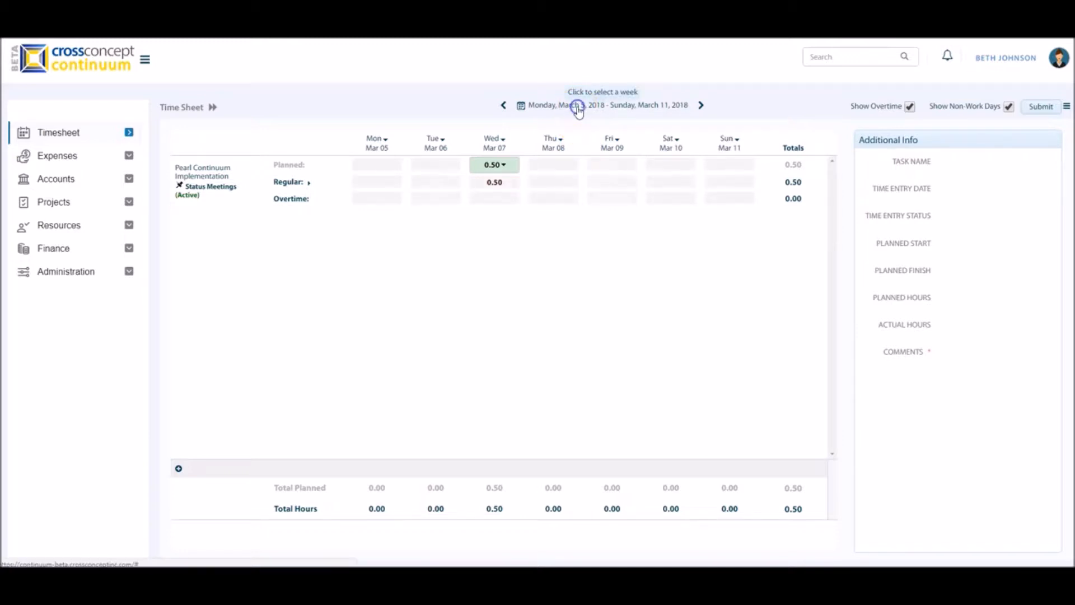
# Browse the week picker's month and year views and choose the week containing Wednesday, March 07, 2018.
pyautogui.click(578, 111)
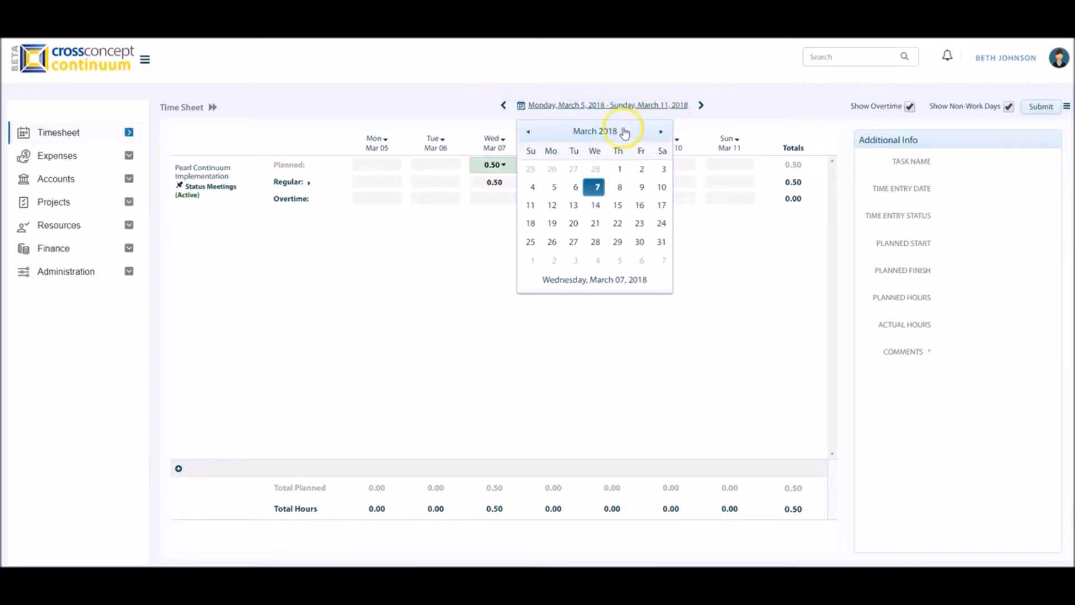
pyautogui.click(527, 131)
pyautogui.click(661, 131)
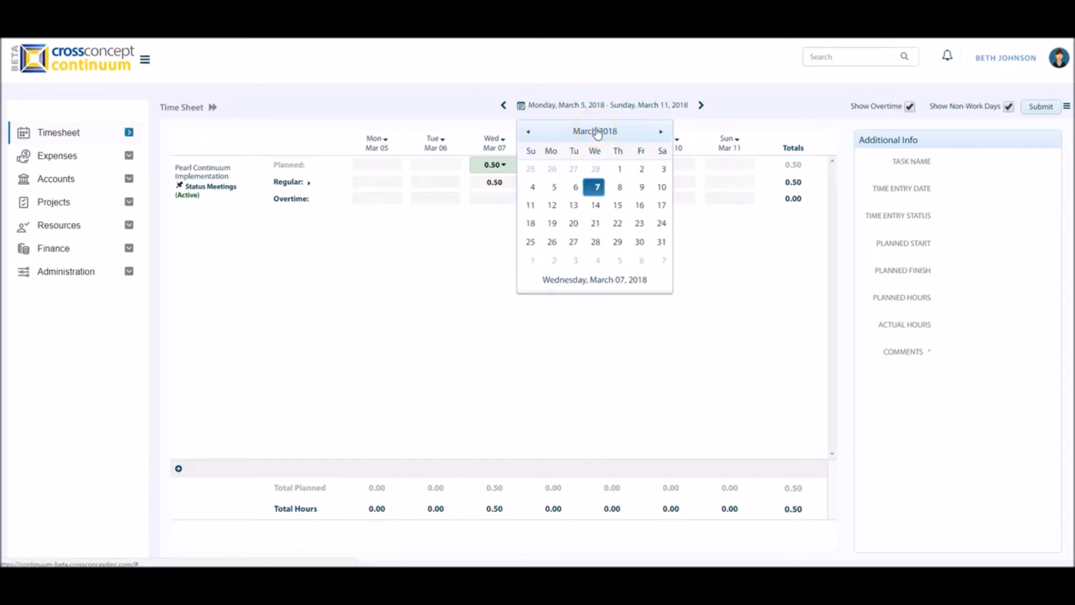
pyautogui.click(595, 131)
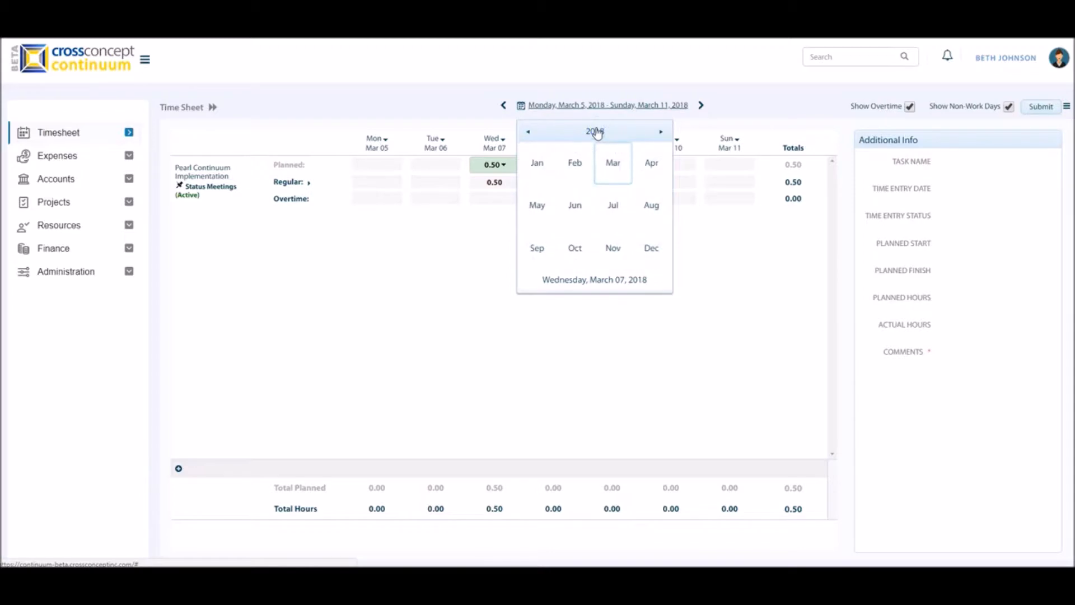
pyautogui.click(596, 132)
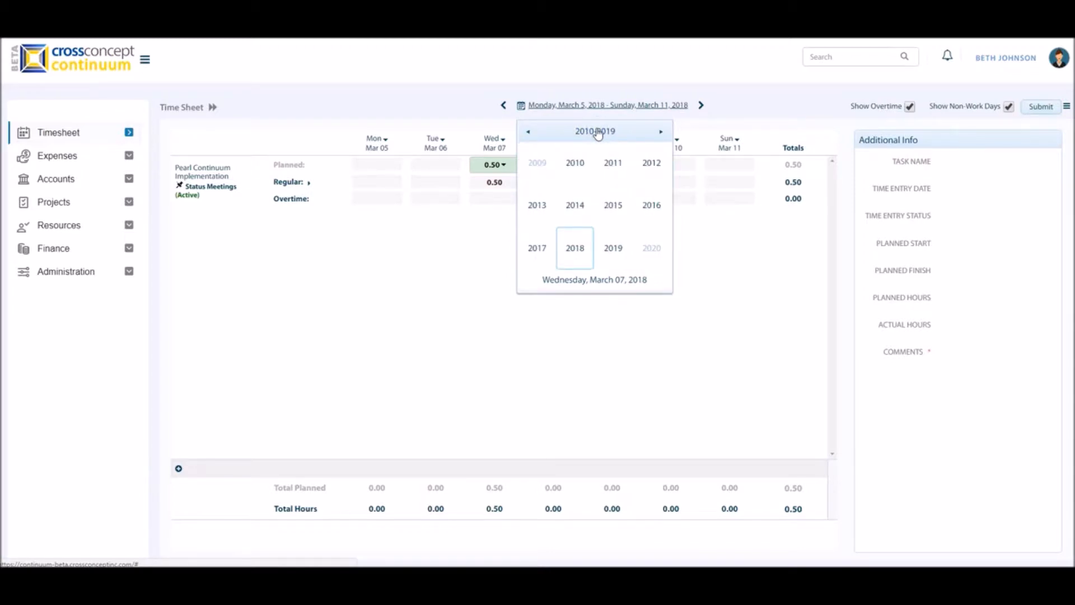
pyautogui.click(597, 281)
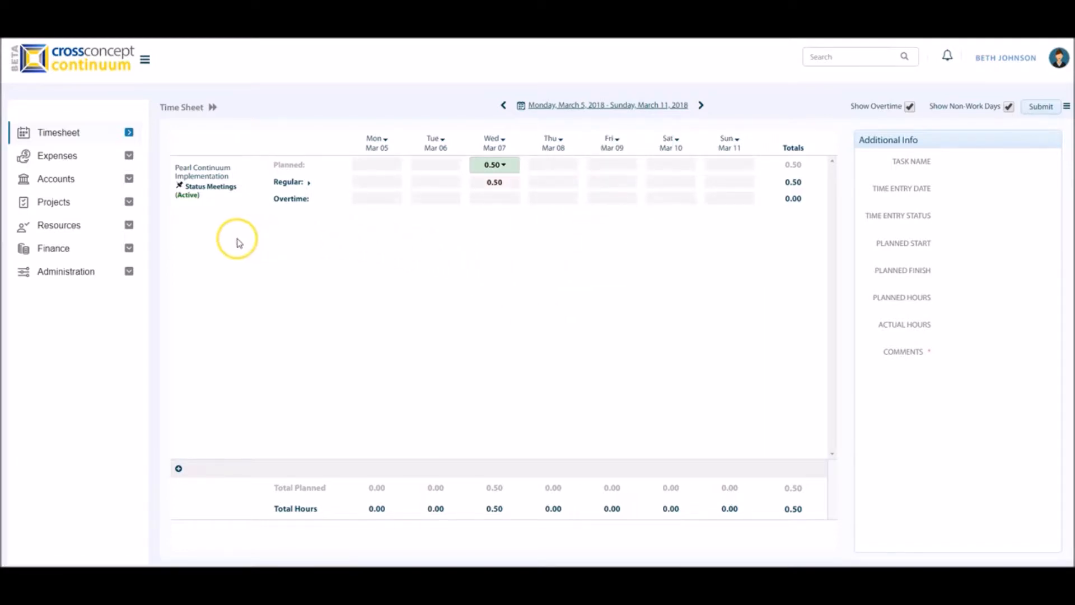
# View the Status Meetings task profile, close it, and check the task's pin option.
pyautogui.click(200, 186)
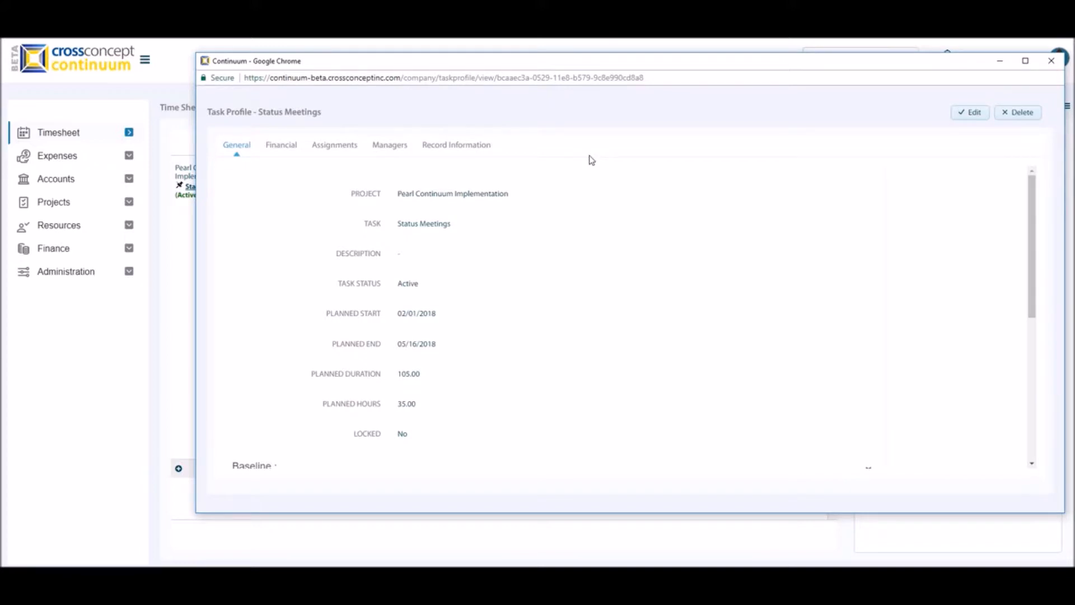
pyautogui.click(1051, 61)
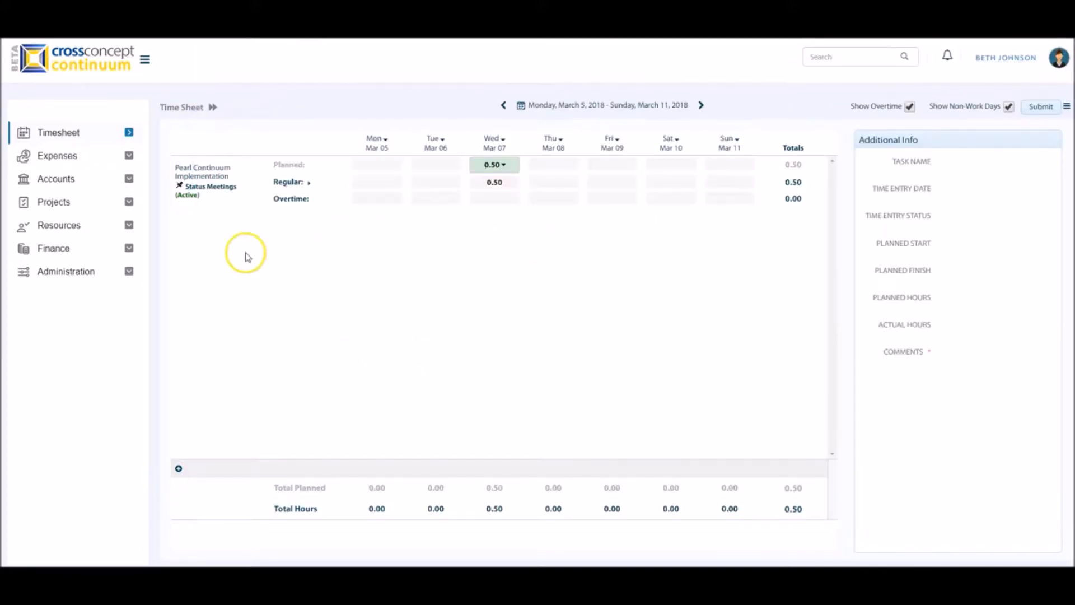
pyautogui.click(179, 187)
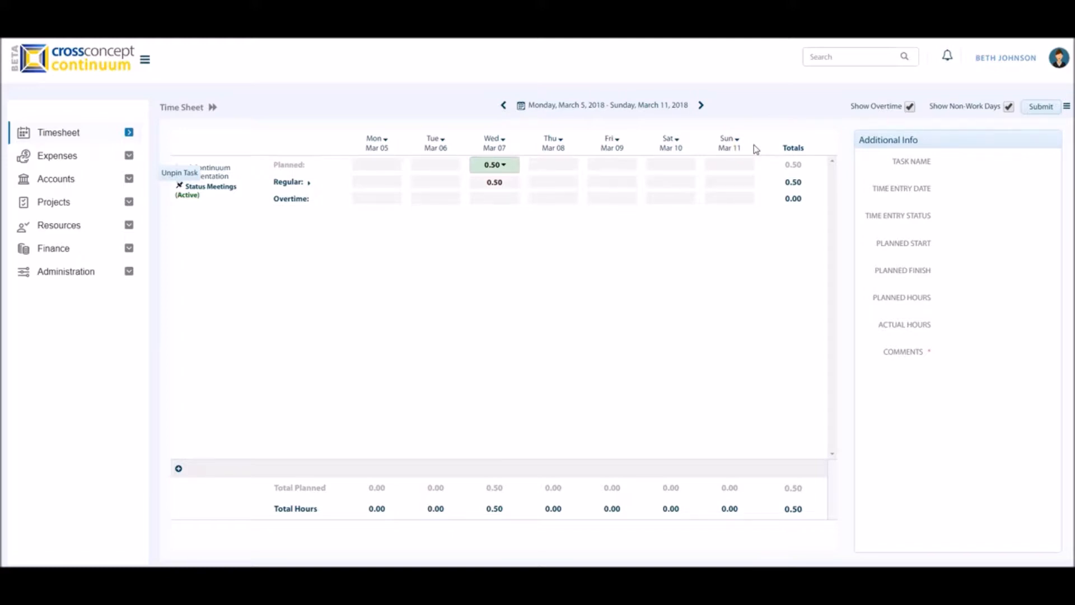
# Hide the non-work days in the time sheet and show them again.
pyautogui.click(1008, 107)
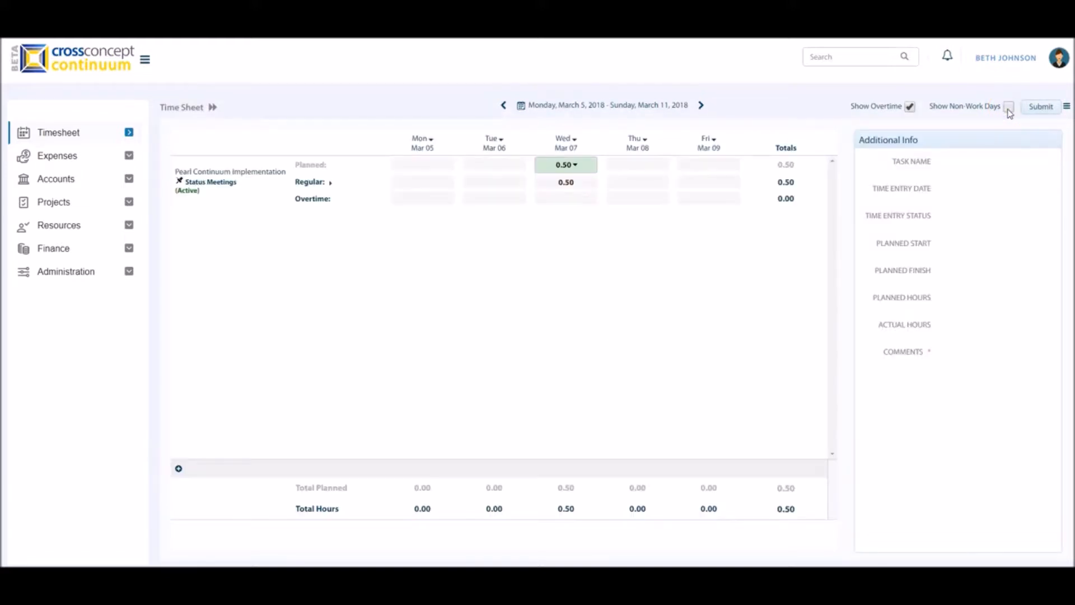
pyautogui.click(1008, 107)
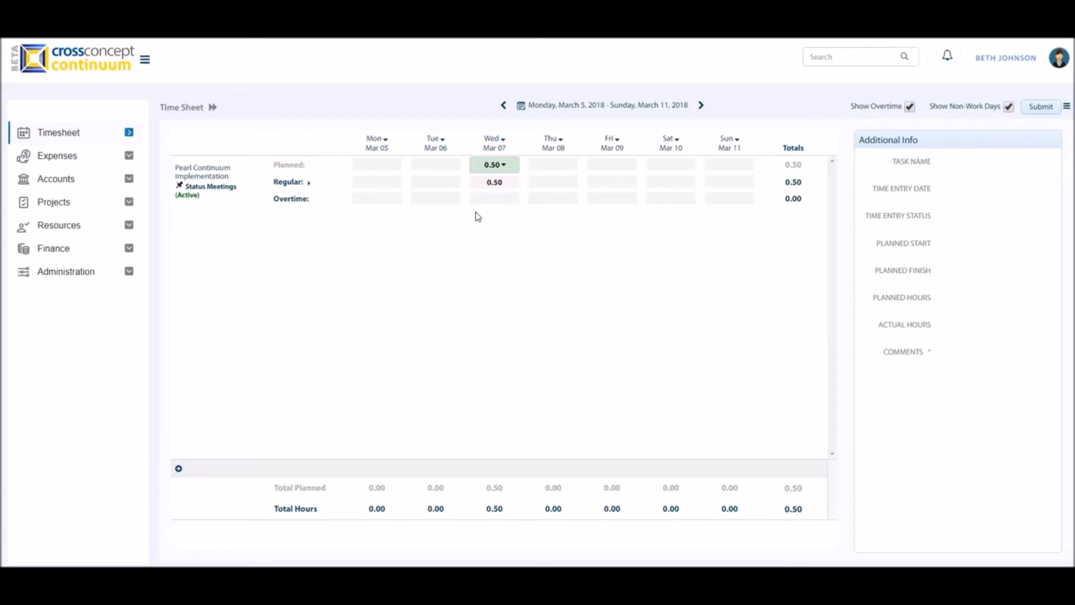
# Enter 2 regular hours for Status Meetings on Wed Mar 07 with the comment Meetings.
pyautogui.click(480, 183)
pyautogui.write('2')
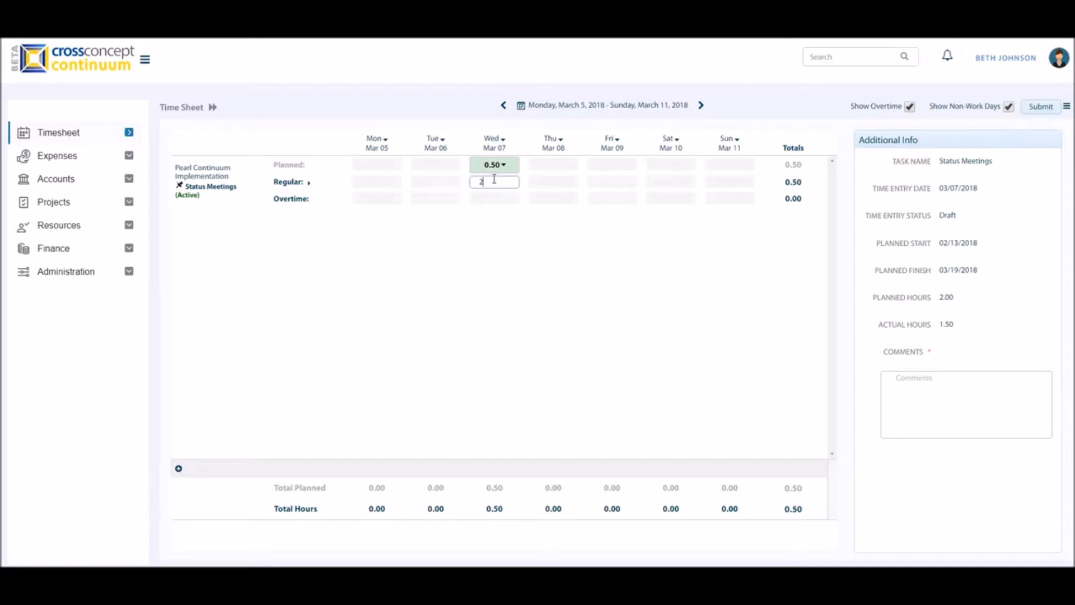
pyautogui.click(500, 196)
# Hide the overtime rows in the time sheet and show them again.
pyautogui.click(910, 108)
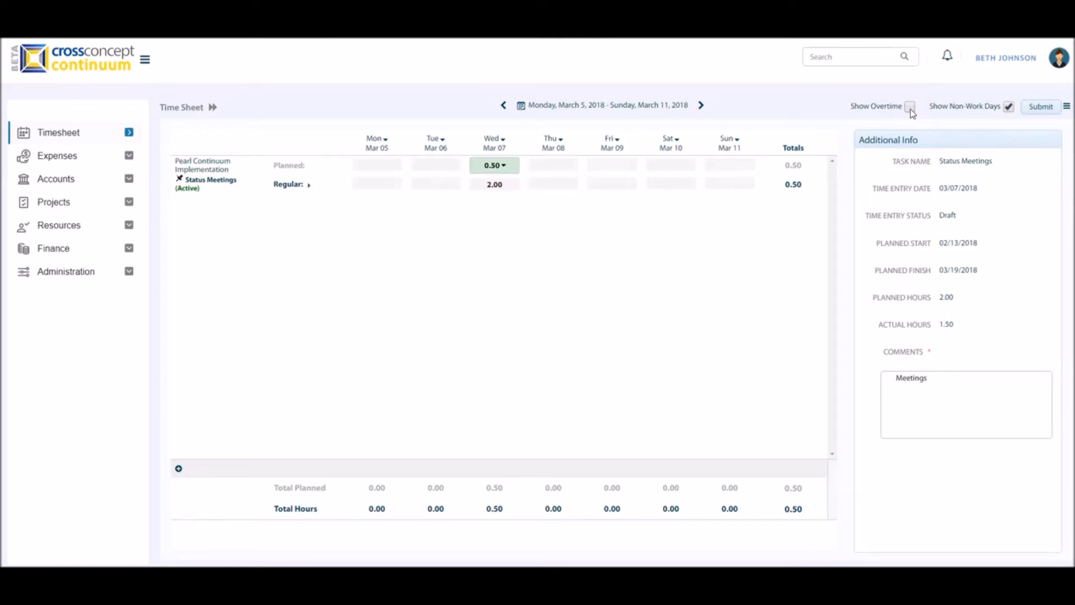
pyautogui.click(910, 108)
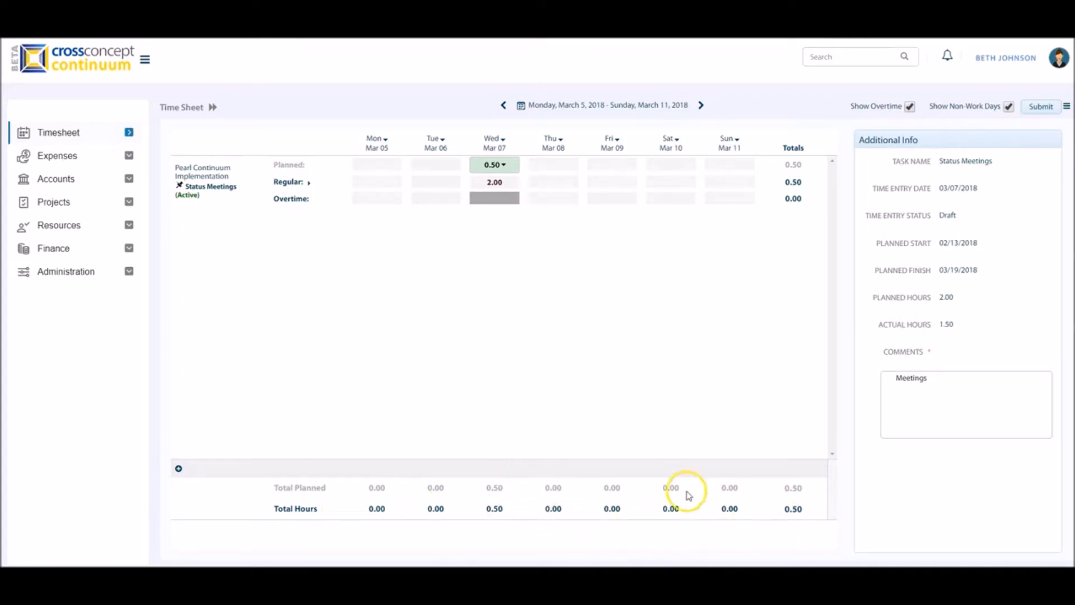
# Add the non-project task Training/Course to the time sheet.
pyautogui.click(535, 468)
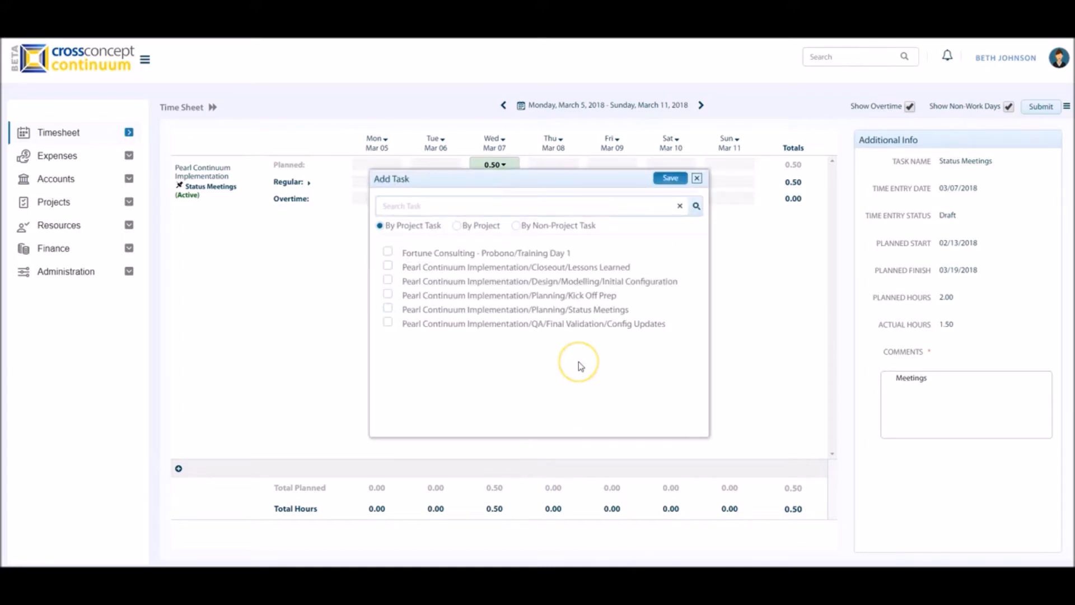
pyautogui.click(576, 364)
pyautogui.click(422, 234)
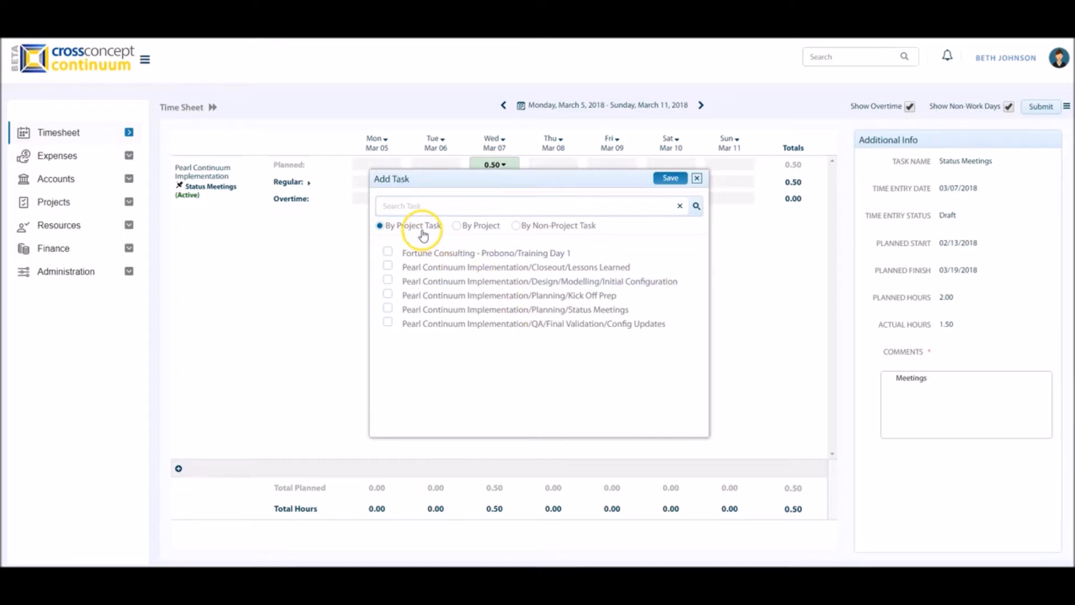
pyautogui.click(461, 228)
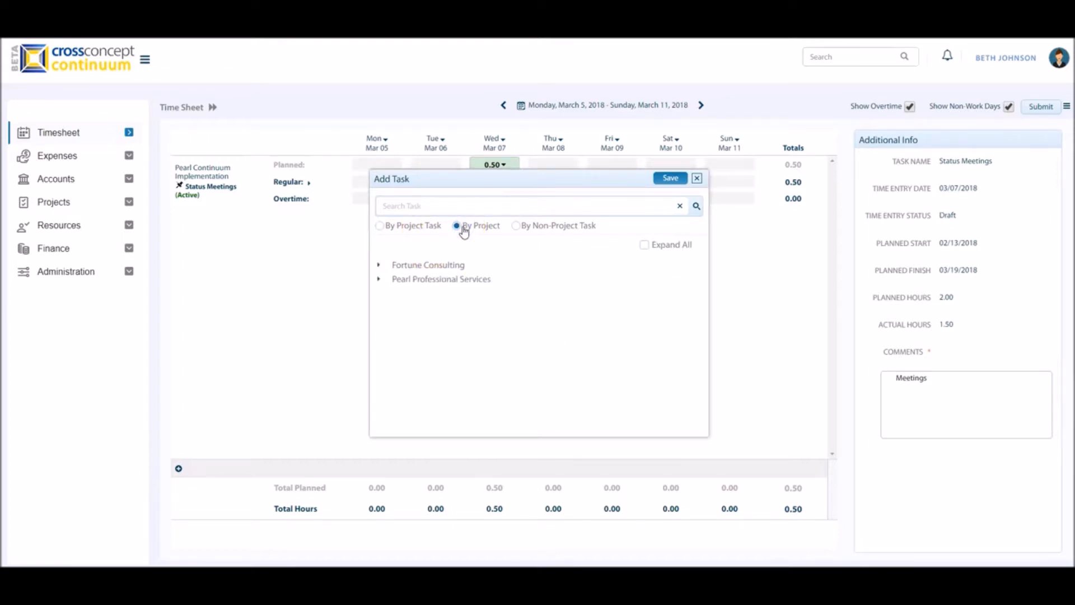
pyautogui.click(516, 228)
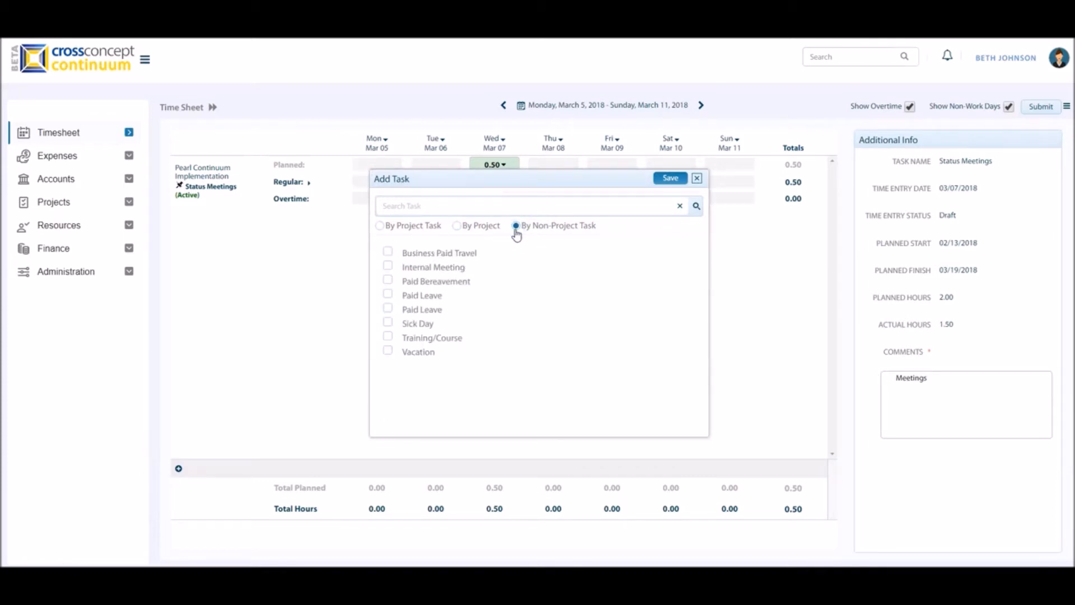
pyautogui.click(389, 336)
pyautogui.click(670, 178)
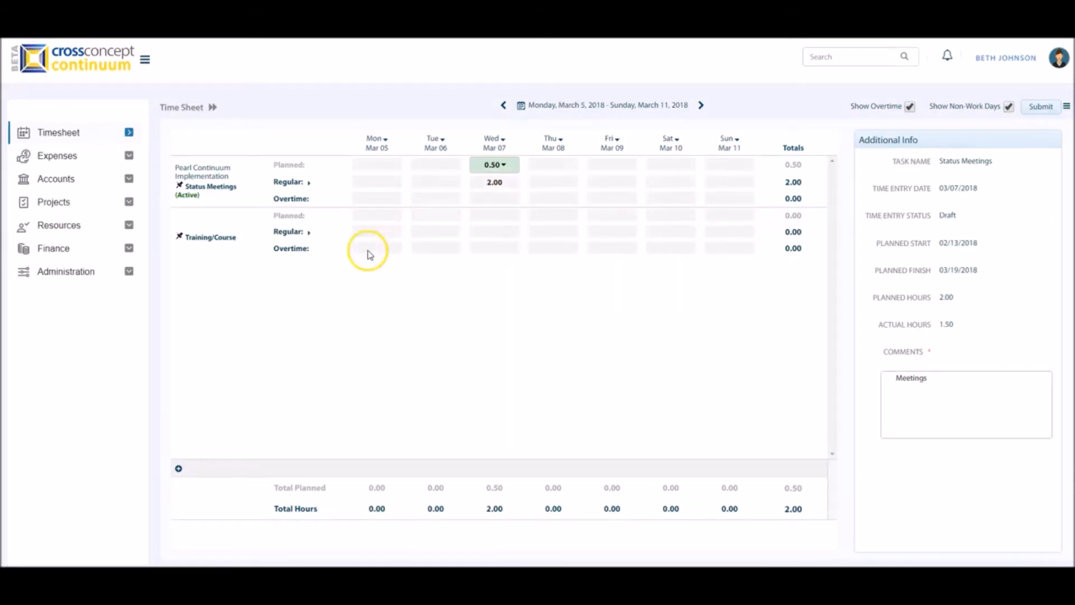
# Check the Training/Course pin option and examine the additional info and comment of the Wed Mar 07 Status Meetings entry.
pyautogui.click(180, 235)
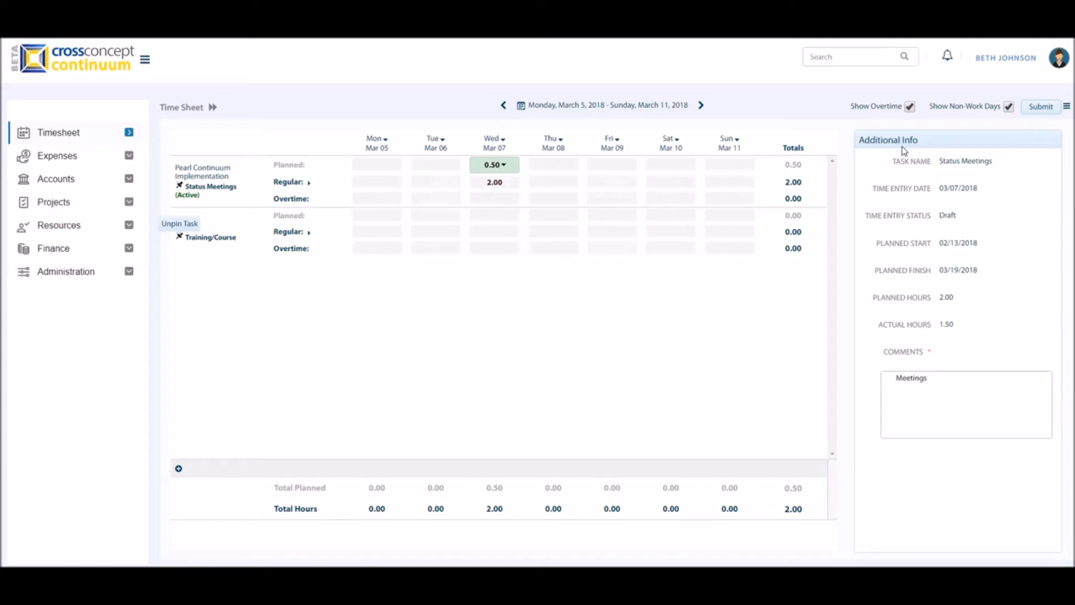
pyautogui.click(502, 180)
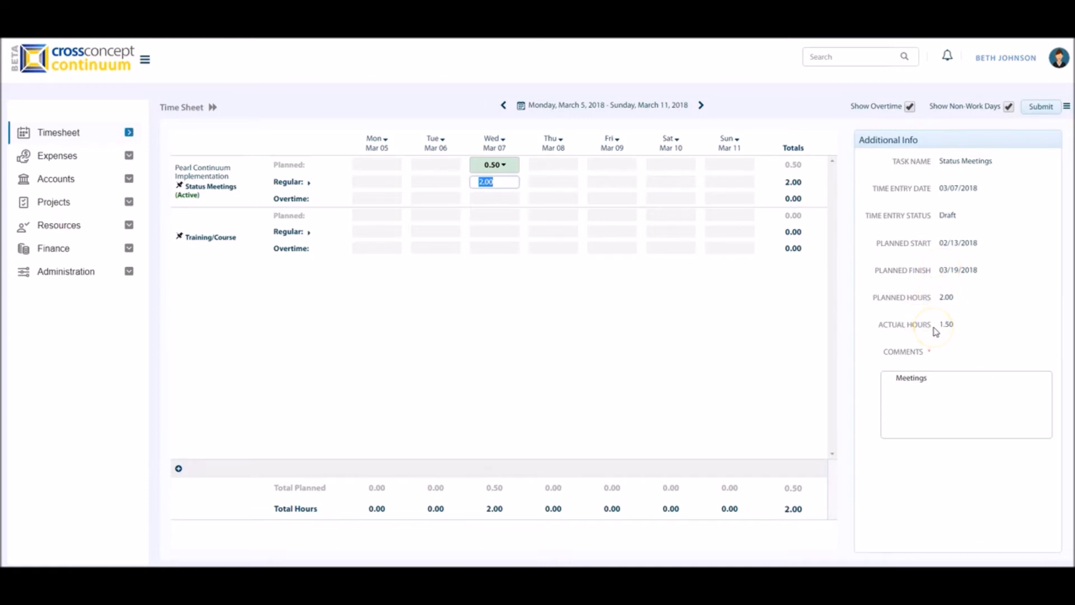
pyautogui.click(925, 372)
pyautogui.click(931, 377)
pyautogui.click(1067, 106)
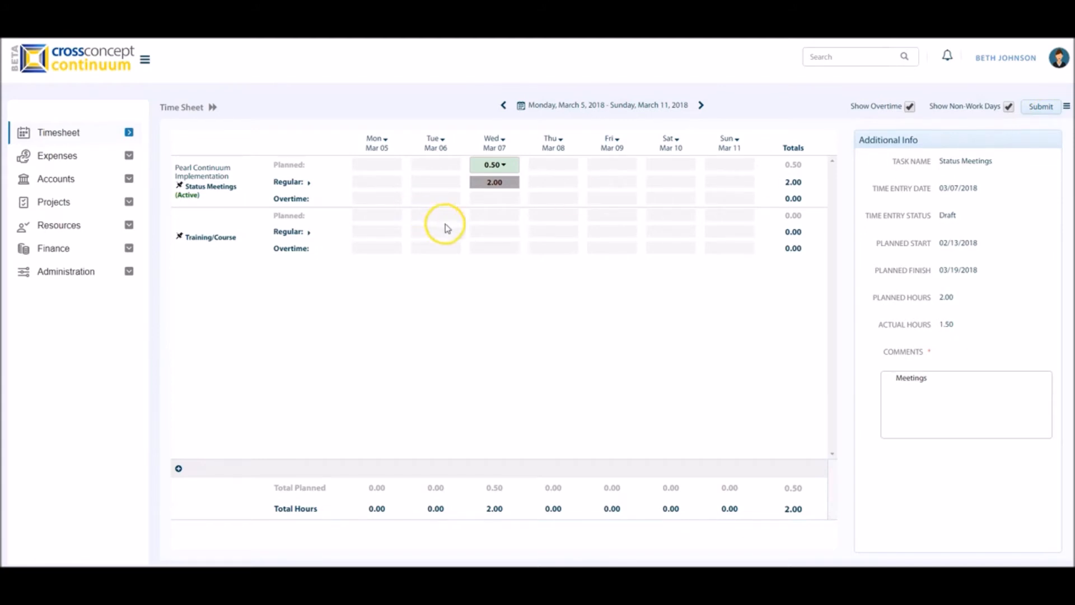
# Copy the planned hours to the Status Meetings regular hours on Wed Mar 07 and submit the time sheet for approval.
pyautogui.click(504, 166)
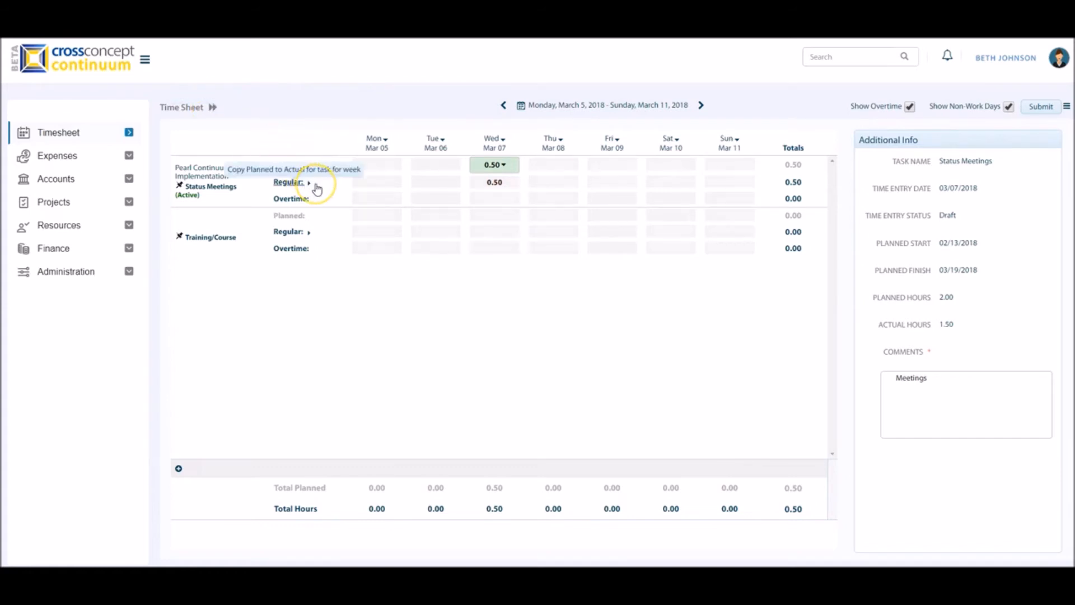
pyautogui.click(492, 182)
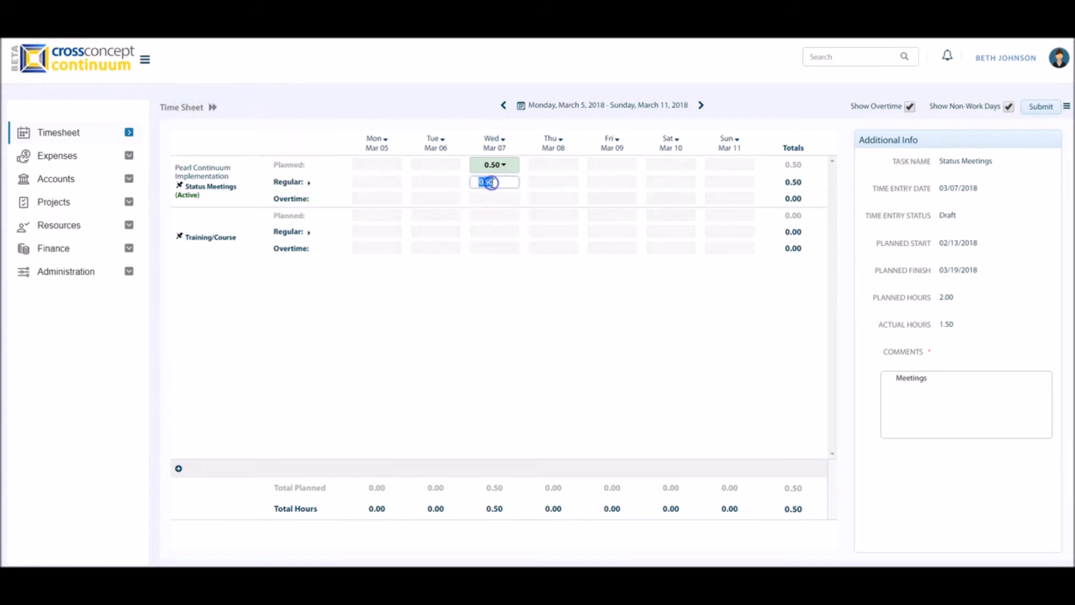
pyautogui.click(518, 249)
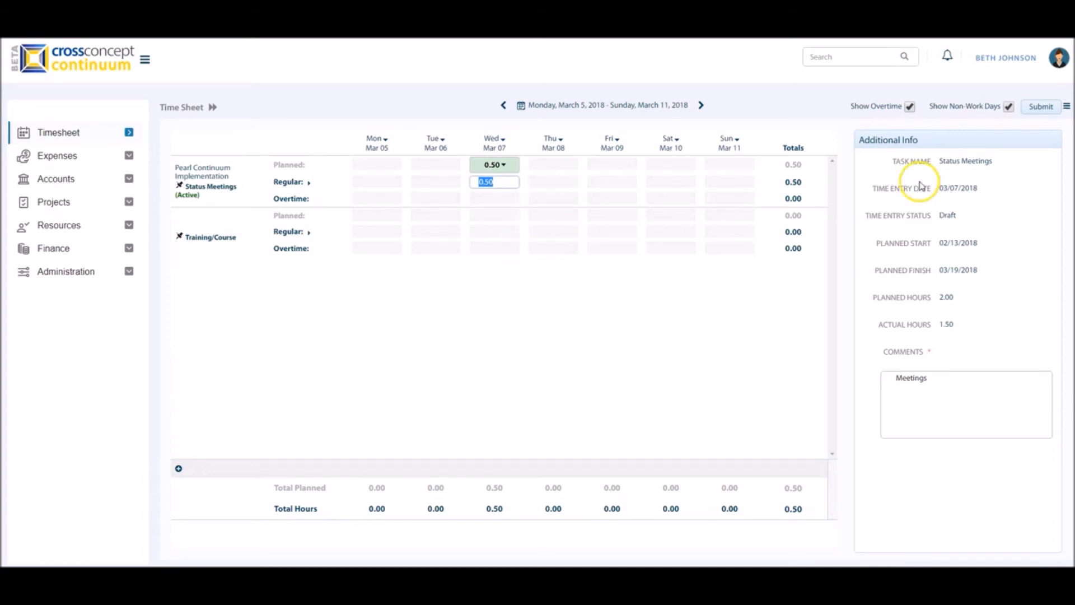
pyautogui.click(1040, 108)
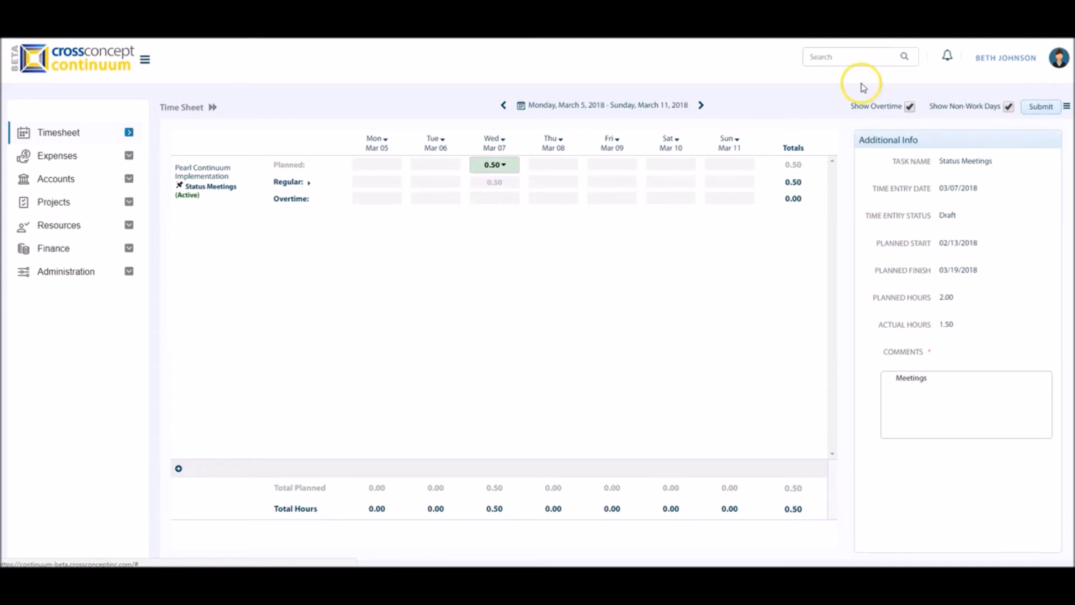
pyautogui.click(494, 190)
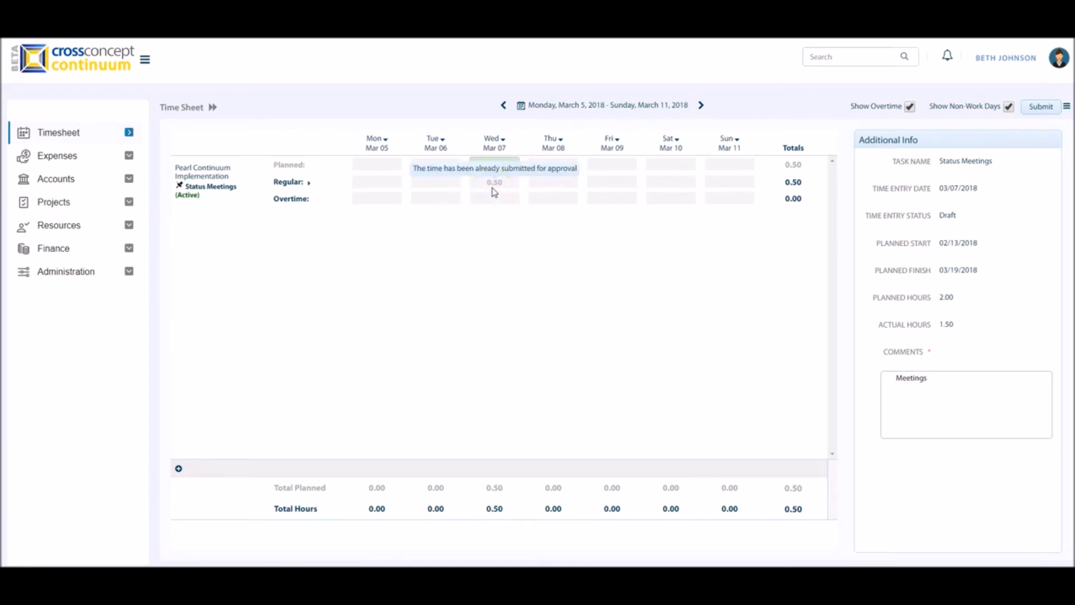
# Enter 2 regular hours for Status Meetings on Thu Mar 08.
pyautogui.click(568, 192)
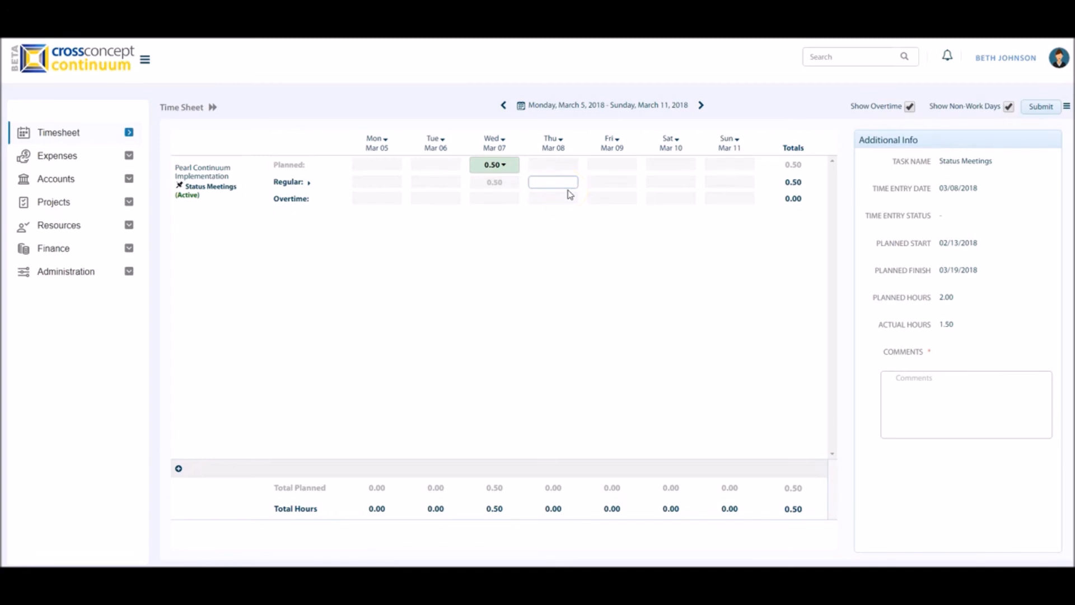
pyautogui.write('2')
pyautogui.click(507, 225)
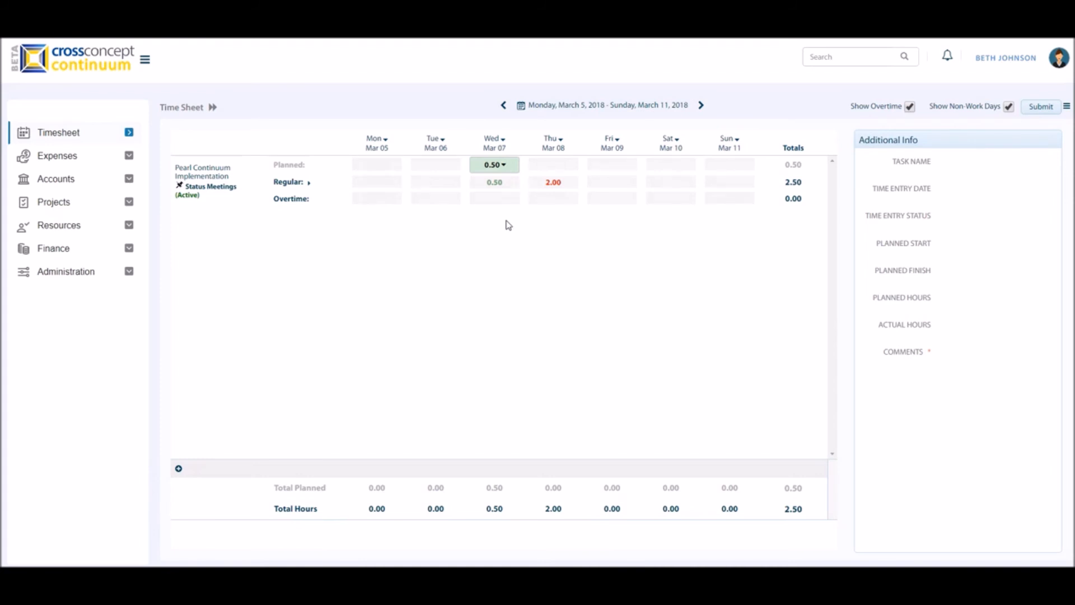
# Check the approval status of the Status Meetings regular hours on Wed Mar 07 and Thu Mar 08.
pyautogui.click(495, 182)
pyautogui.click(495, 182)
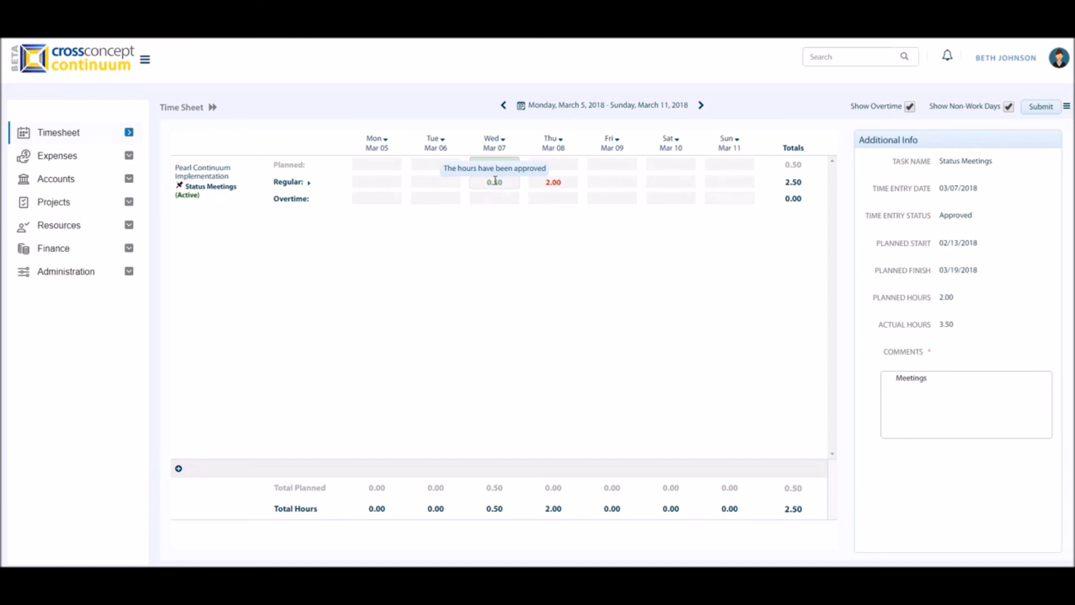
pyautogui.click(552, 181)
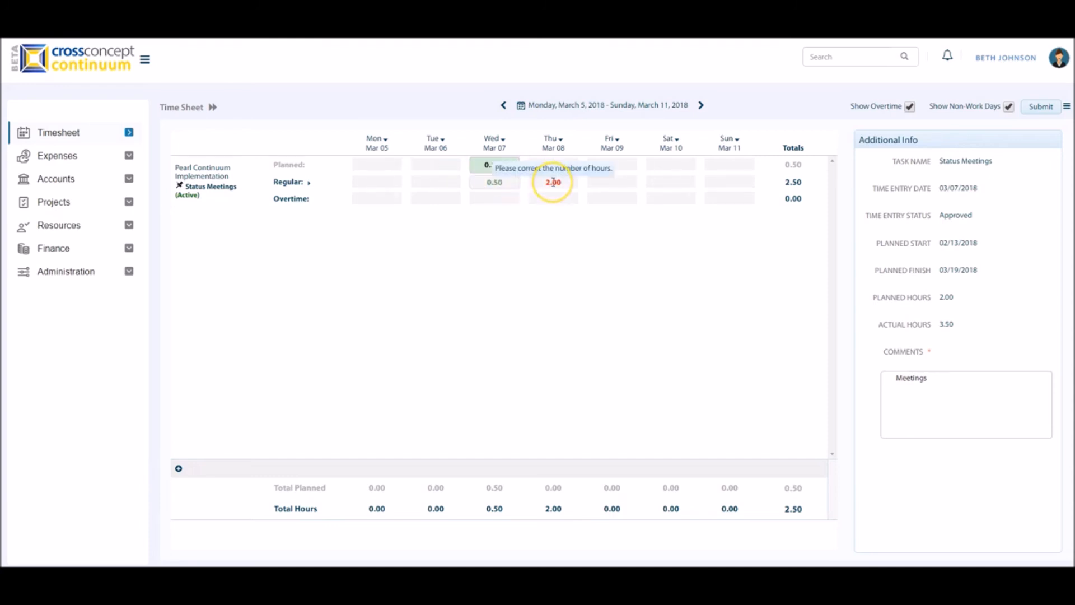